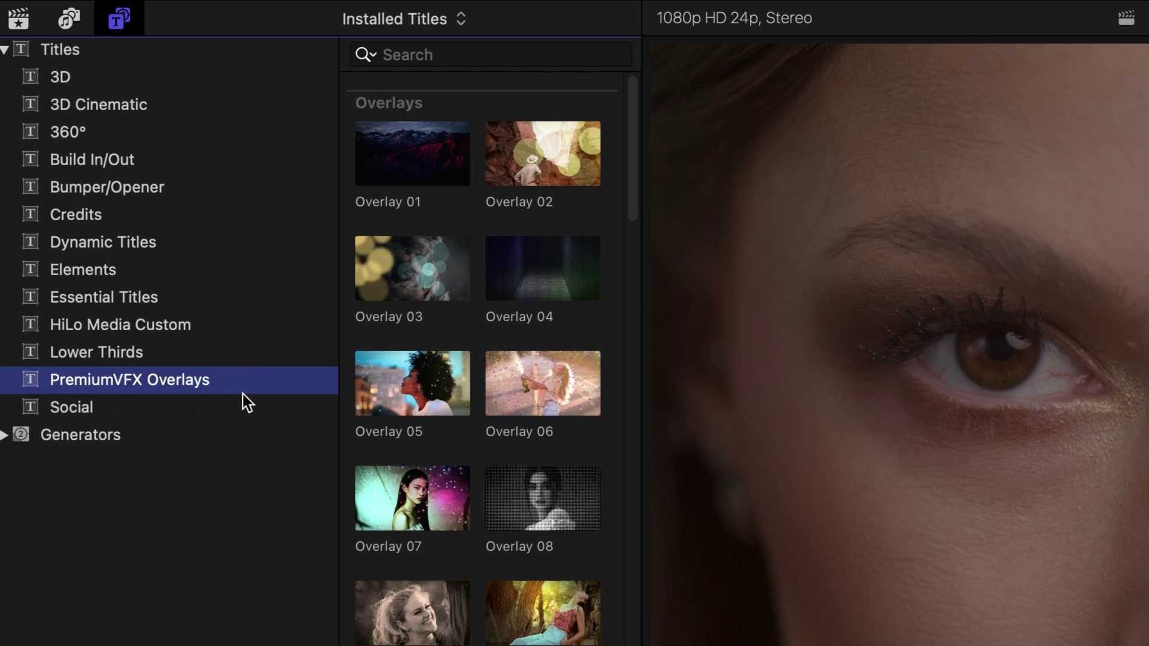
Hide the Titles category sidebar and scroll through the Overlays 01–50 thumbnail grid.
click(121, 22)
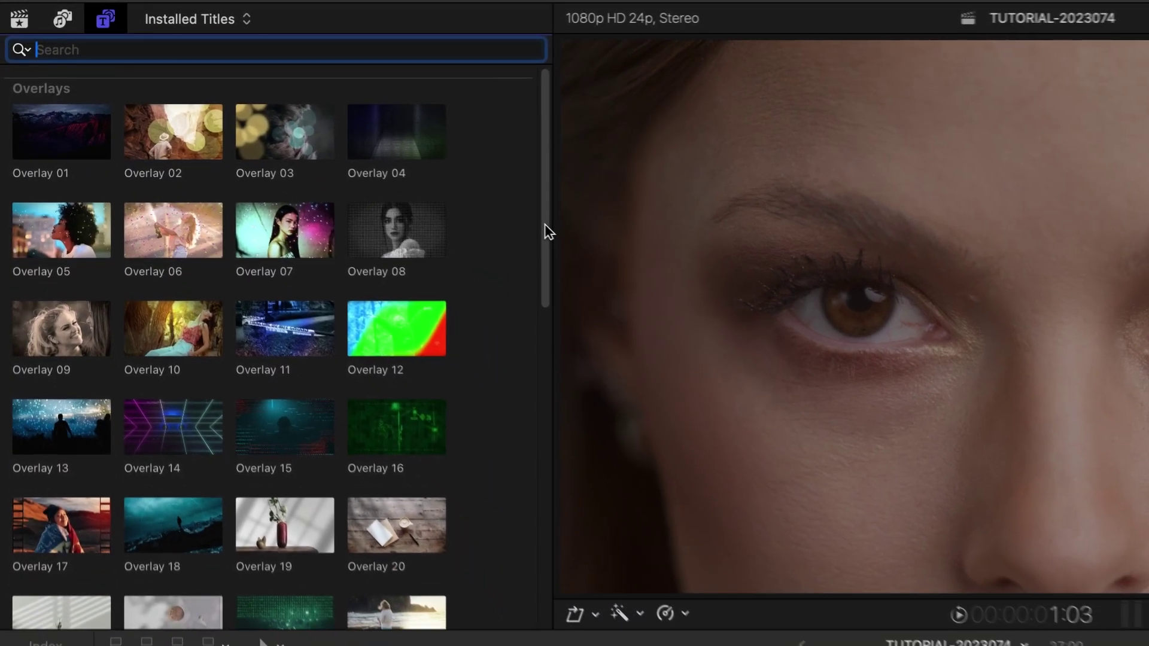
drag(632, 261, 626, 384)
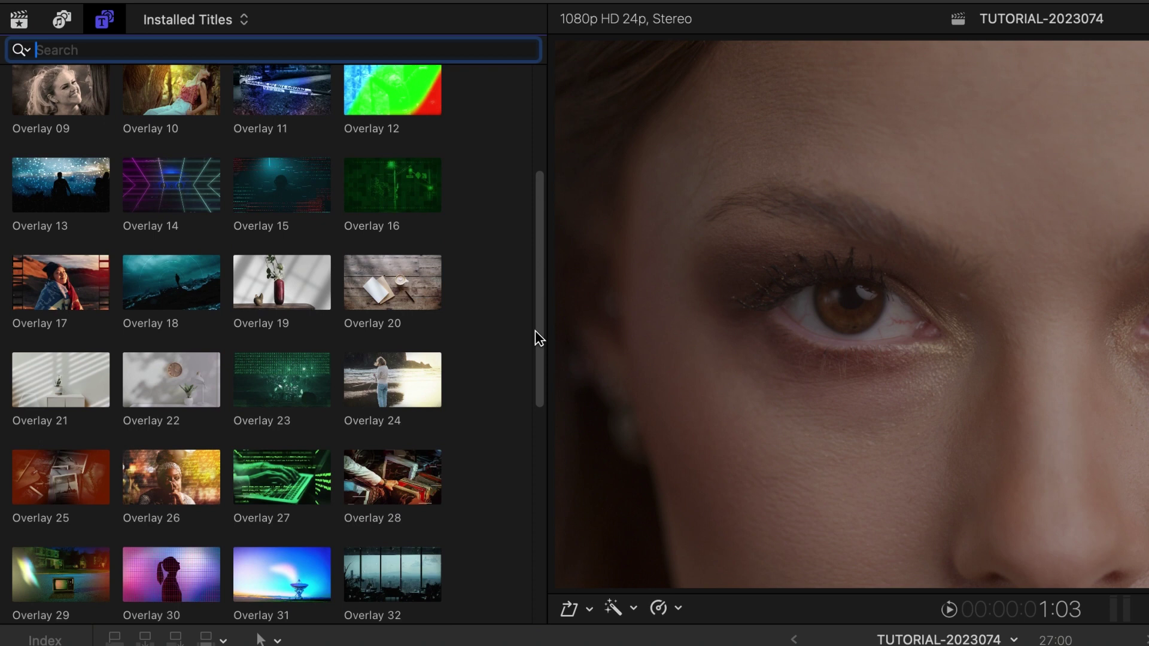
drag(538, 338, 548, 539)
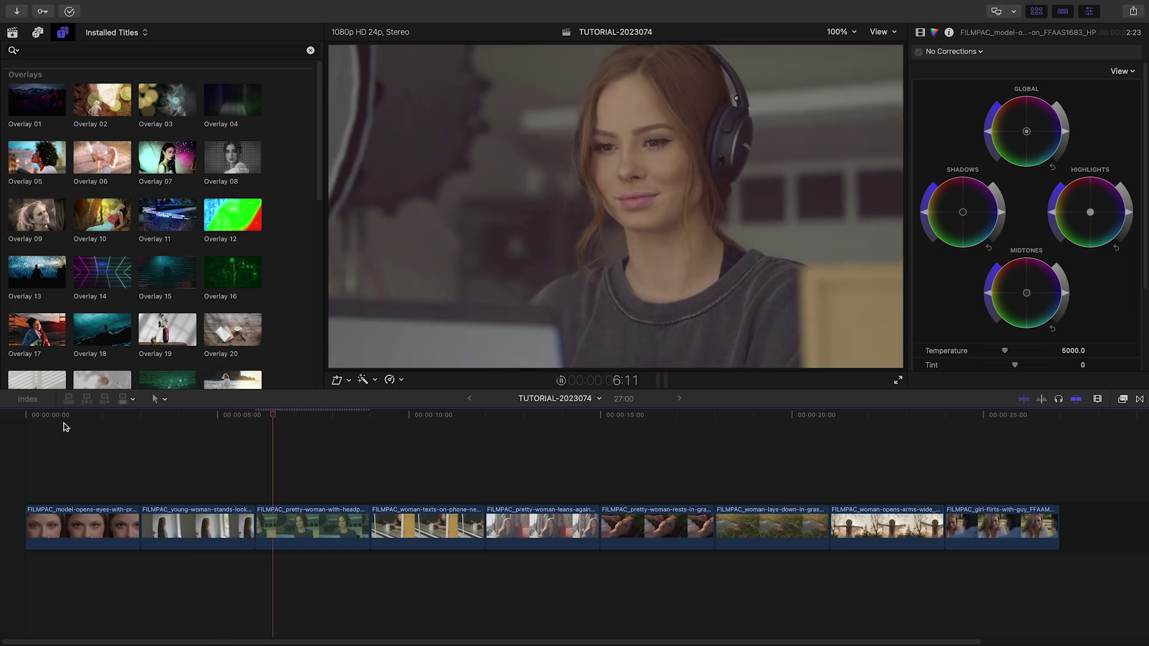
Connect Overlay 19 above the first model clip and play it back.
click(105, 414)
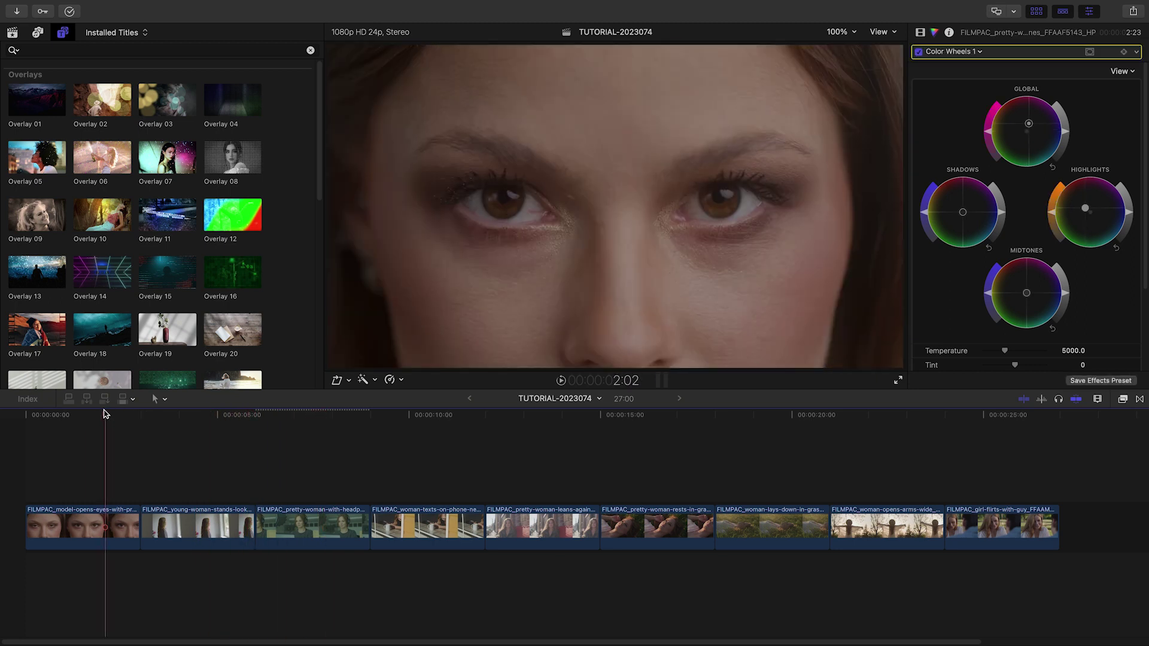
scroll(265, 147, down, 5)
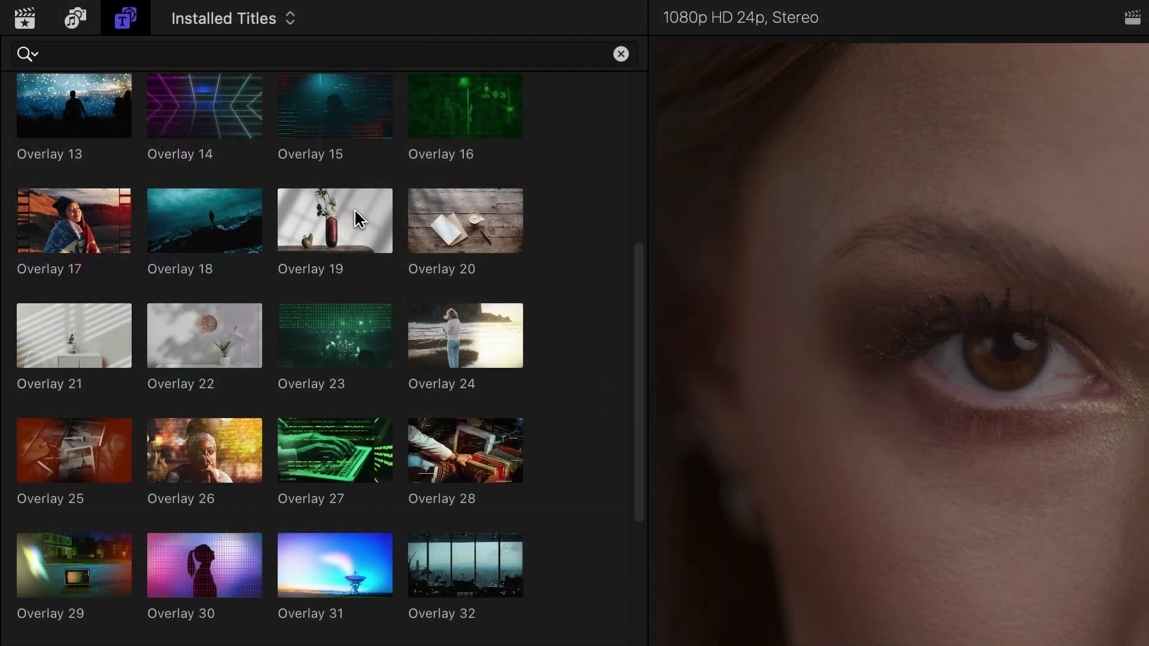
key(q)
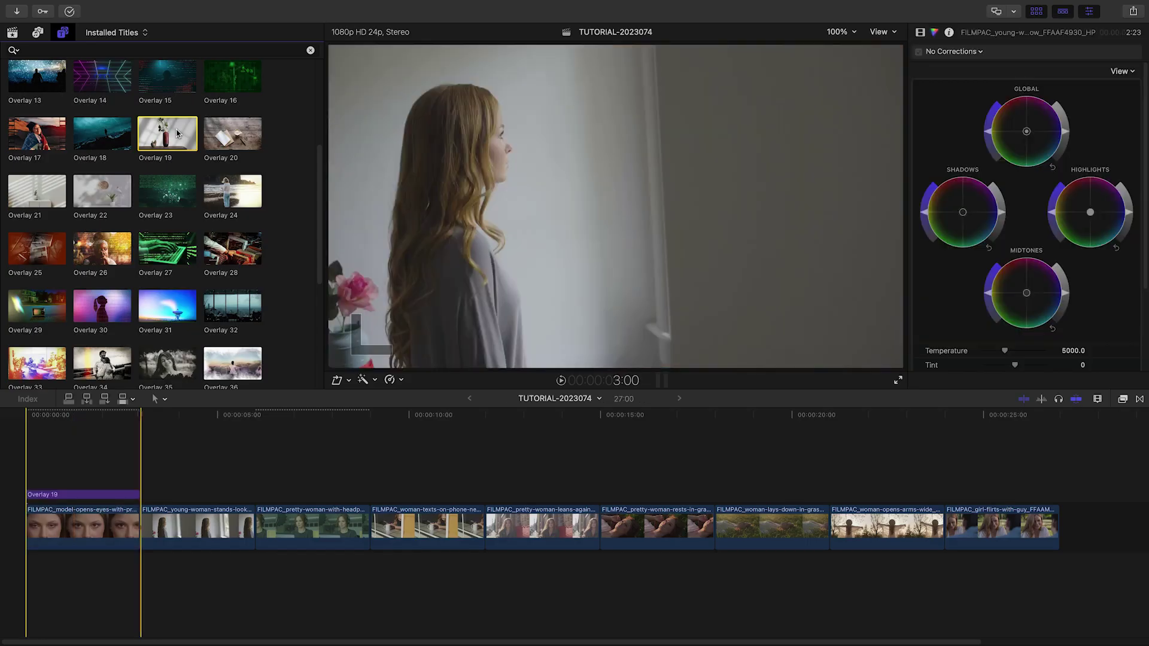
key(space)
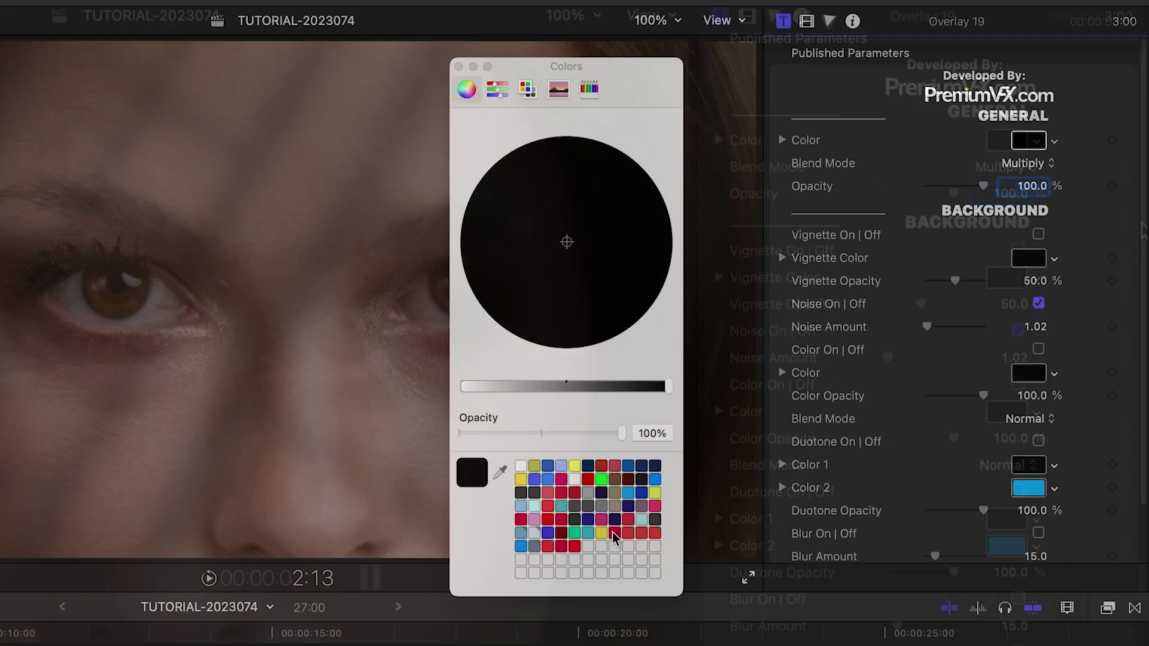
Try a new tint colour, then set Overlay 19 to Soft Light blend at about 82% opacity.
click(604, 544)
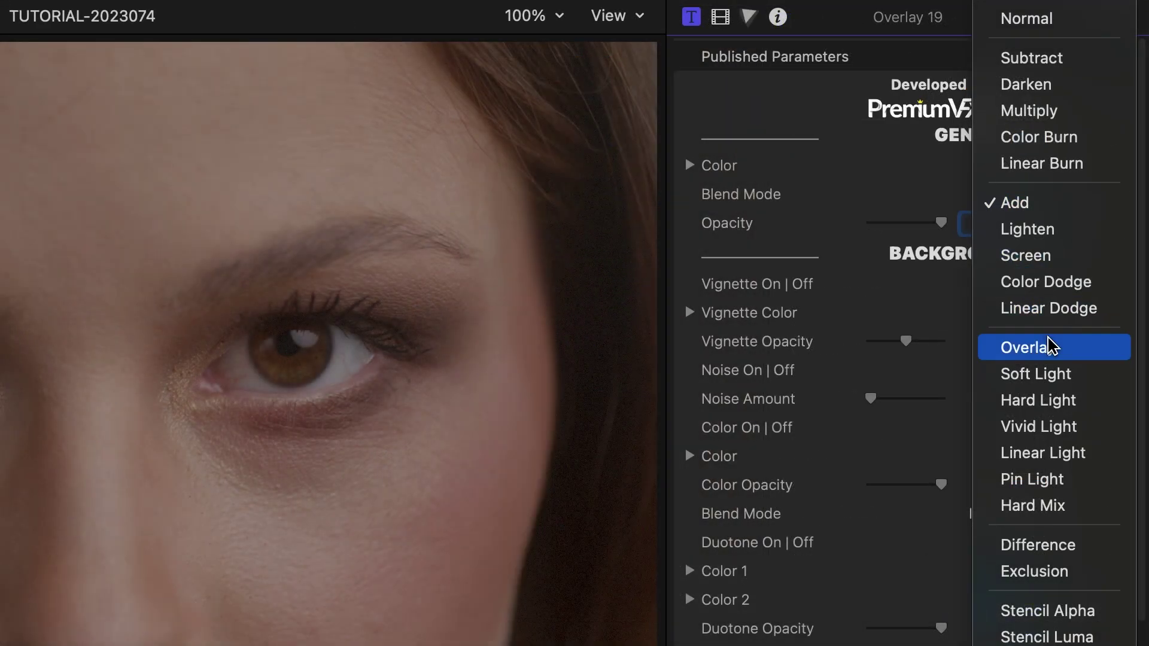
click(1048, 346)
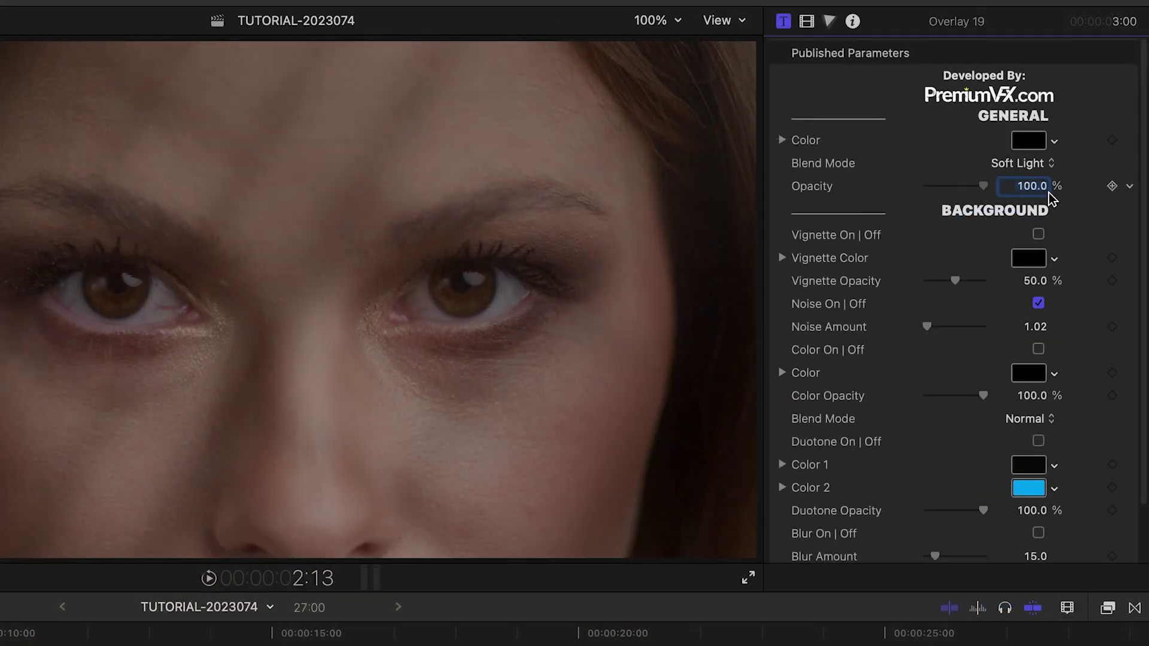
drag(942, 213, 905, 213)
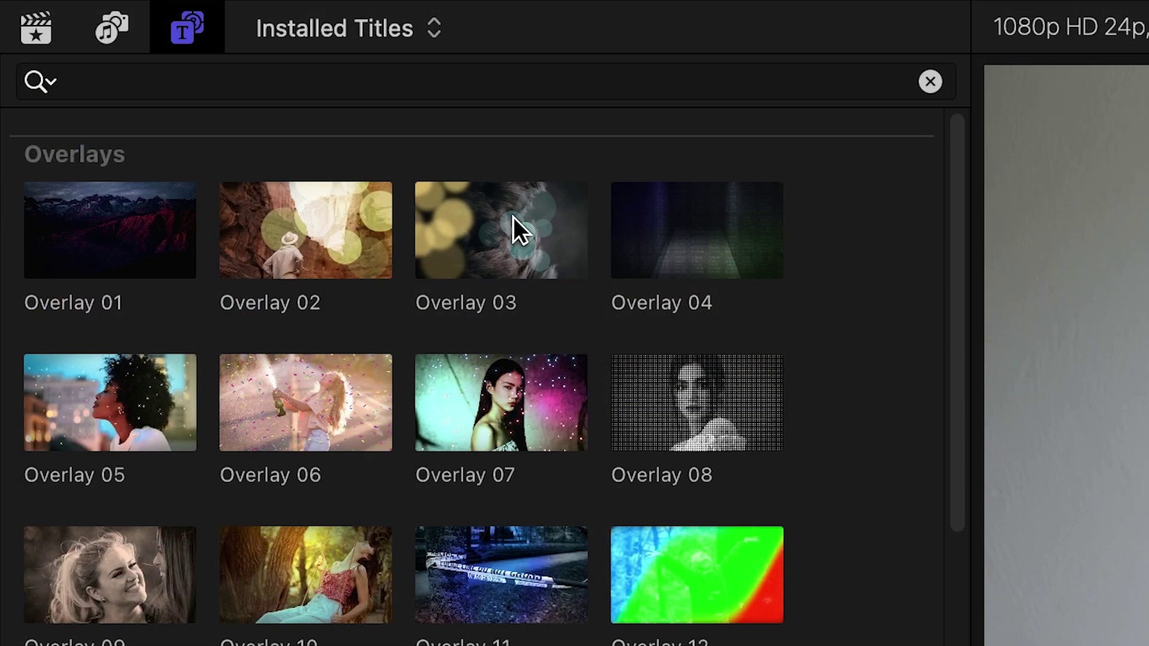
Connect Overlay 03 above the second clip, set Shapes 1 blend to Add and lower its opacity.
click(171, 96)
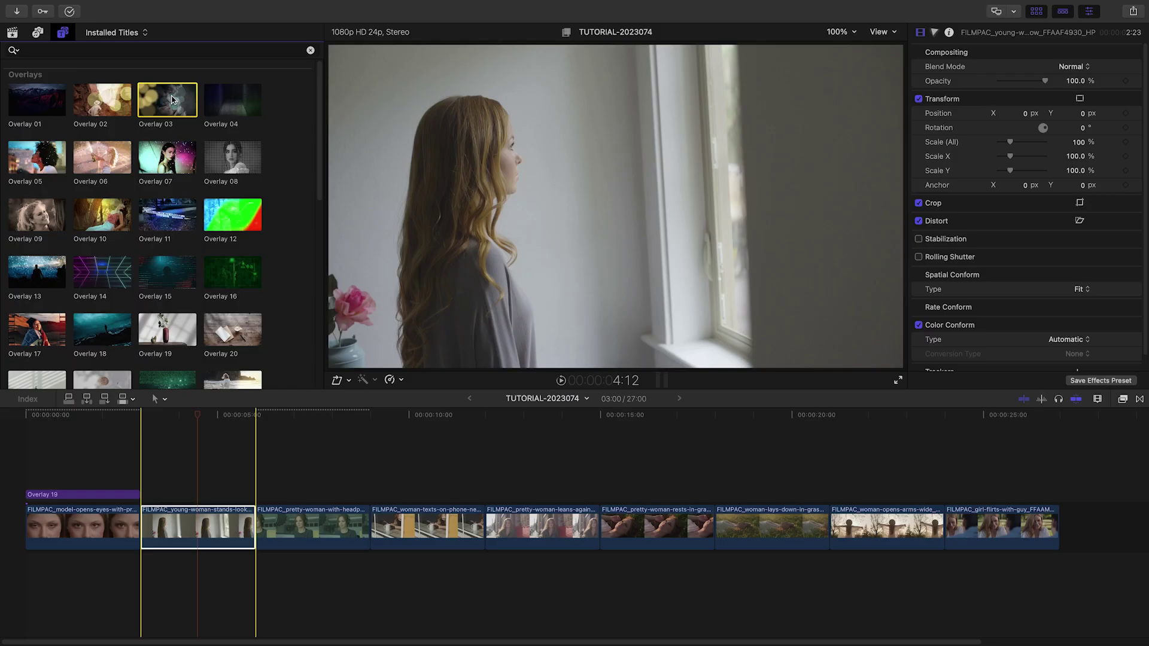
key(q)
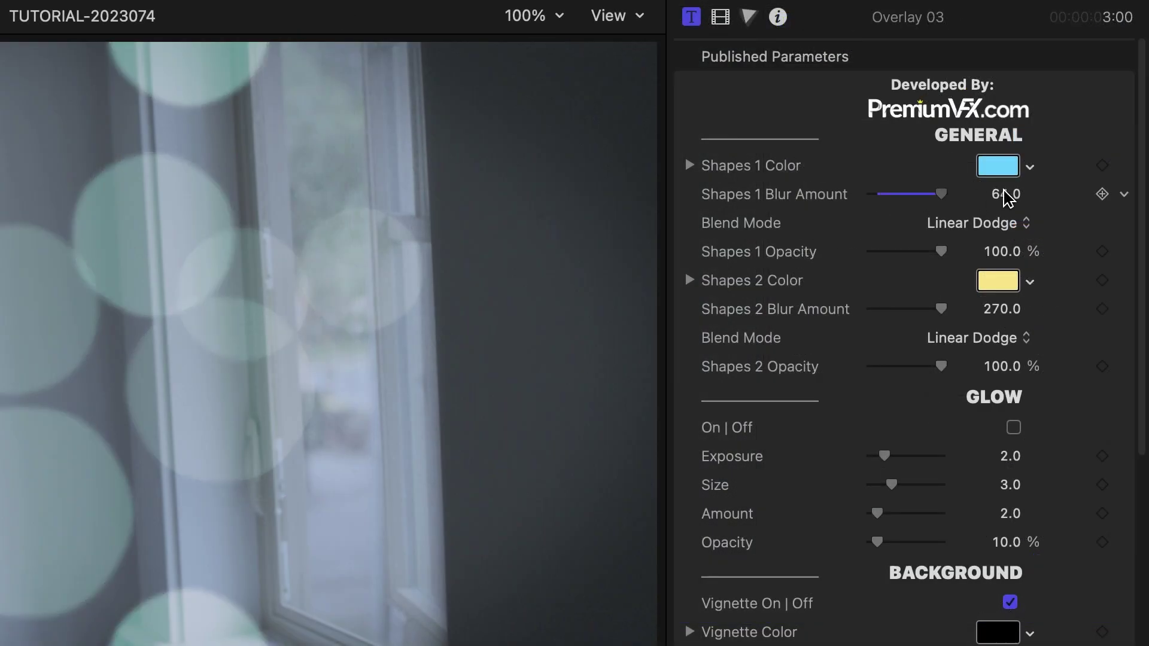
click(975, 222)
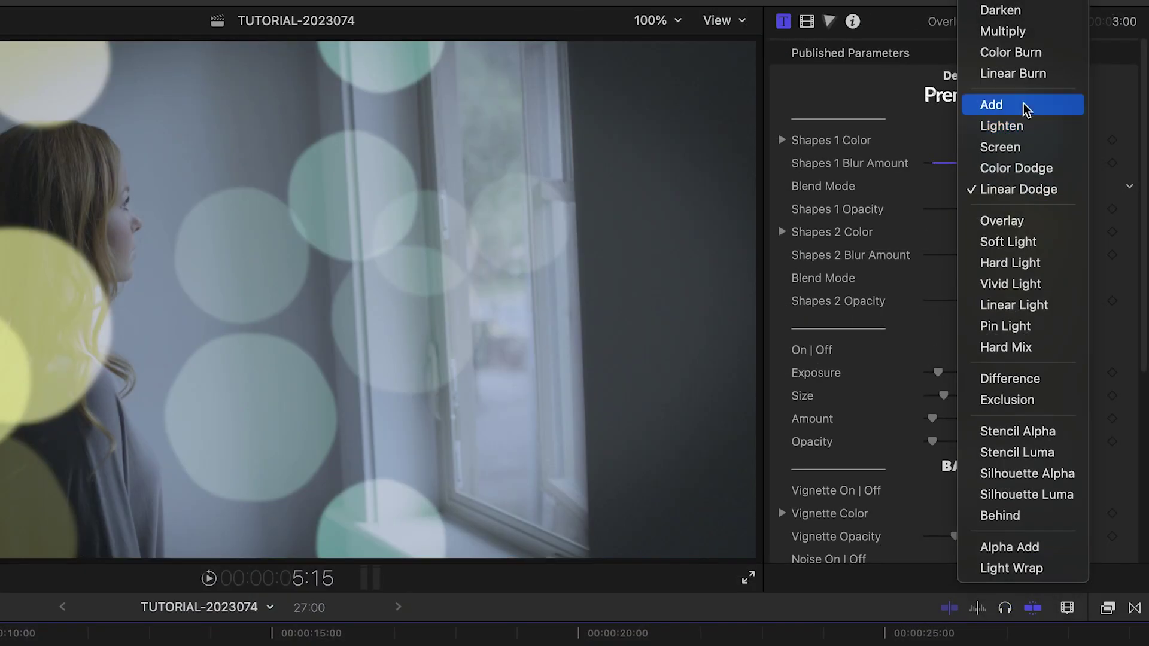
click(1023, 106)
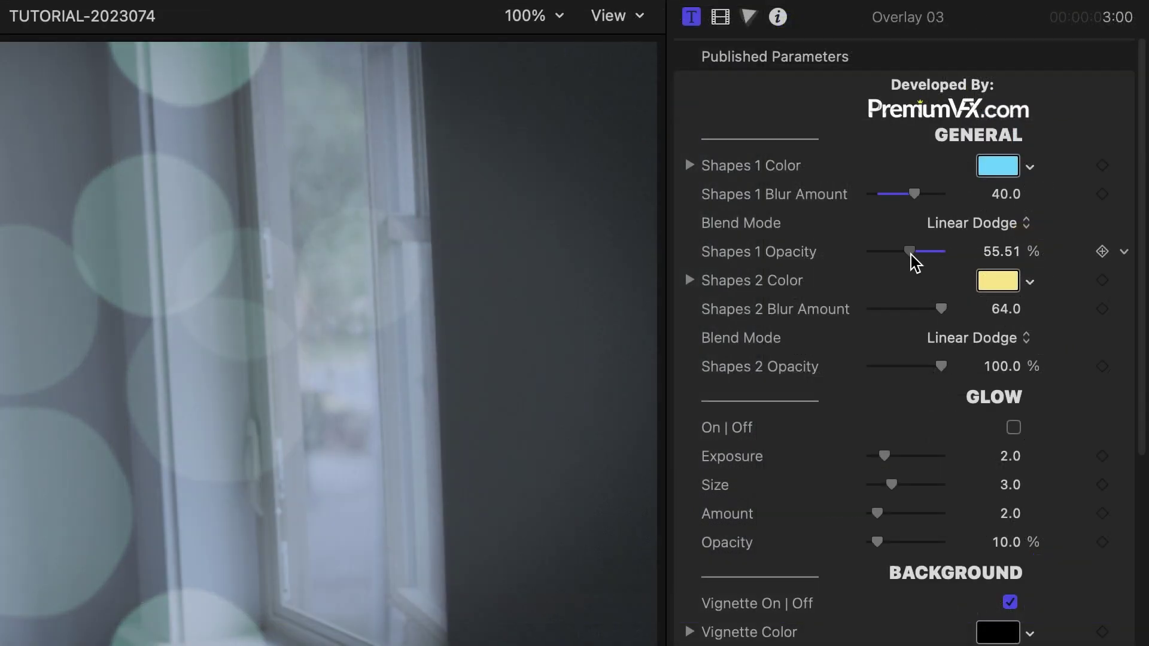
drag(914, 261, 903, 256)
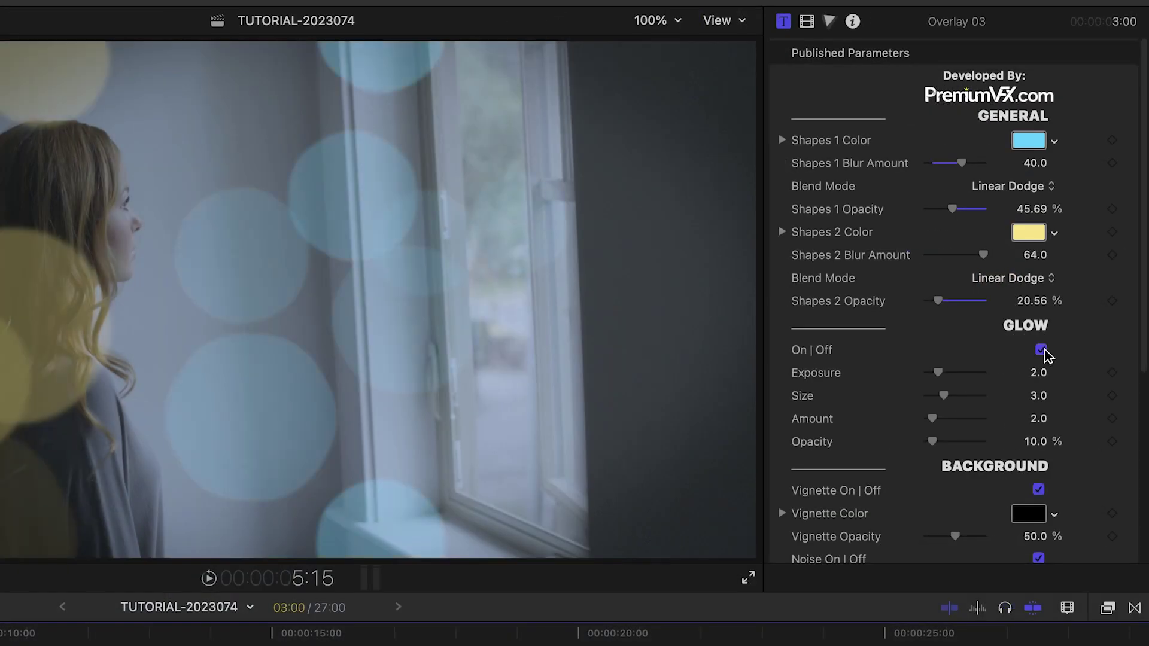
click(1013, 427)
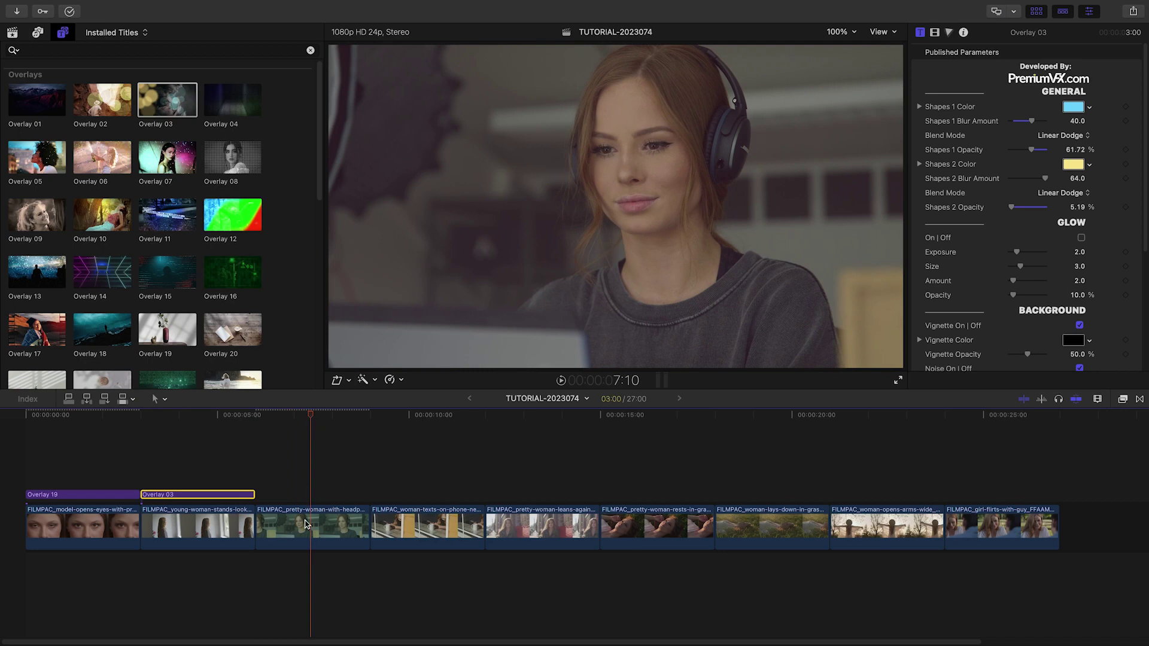
Add Overlay 23 above clip three and Overlay 26 above clip four, dimming its light to 49%.
click(305, 526)
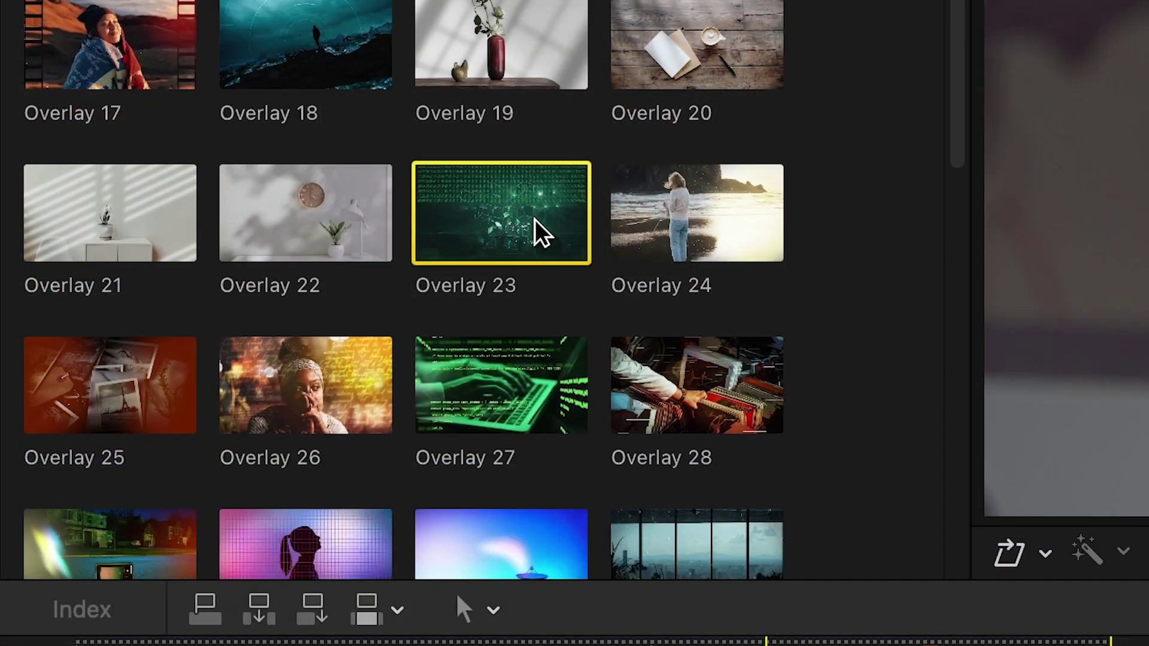
double_click(535, 220)
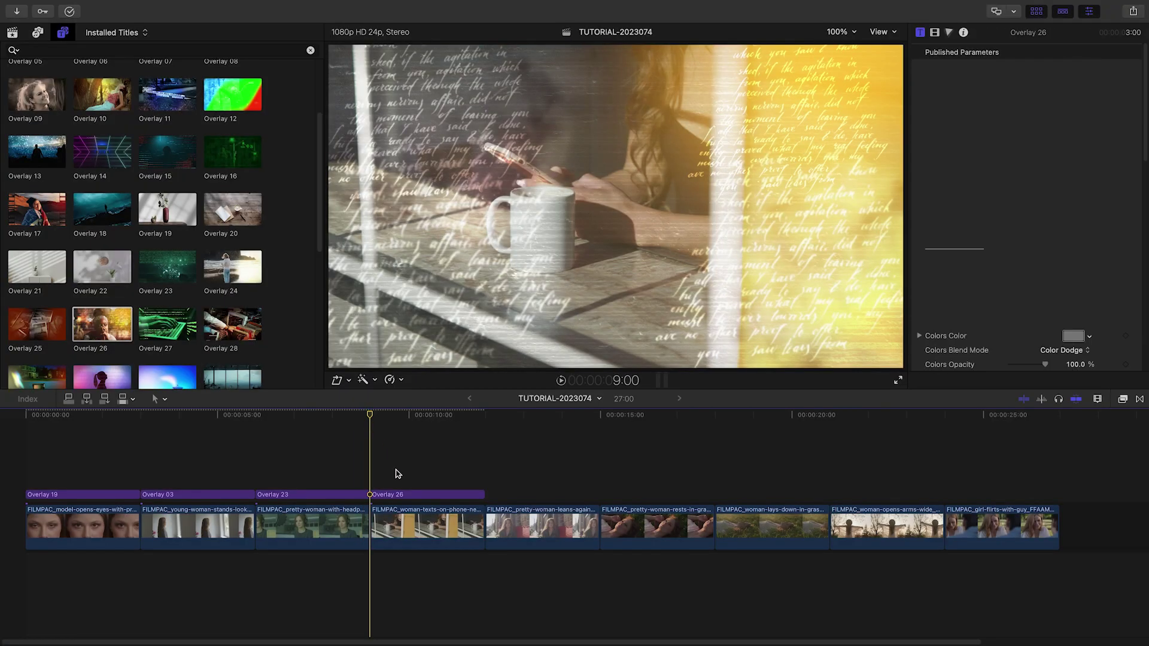
key(space)
key(space)
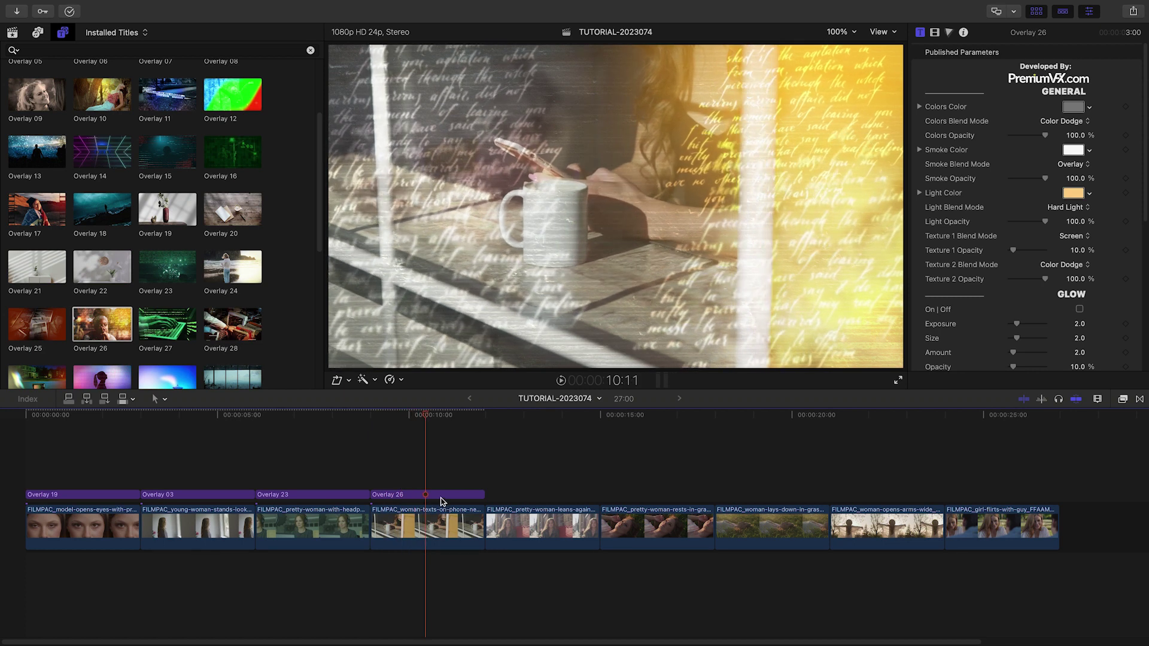
click(438, 494)
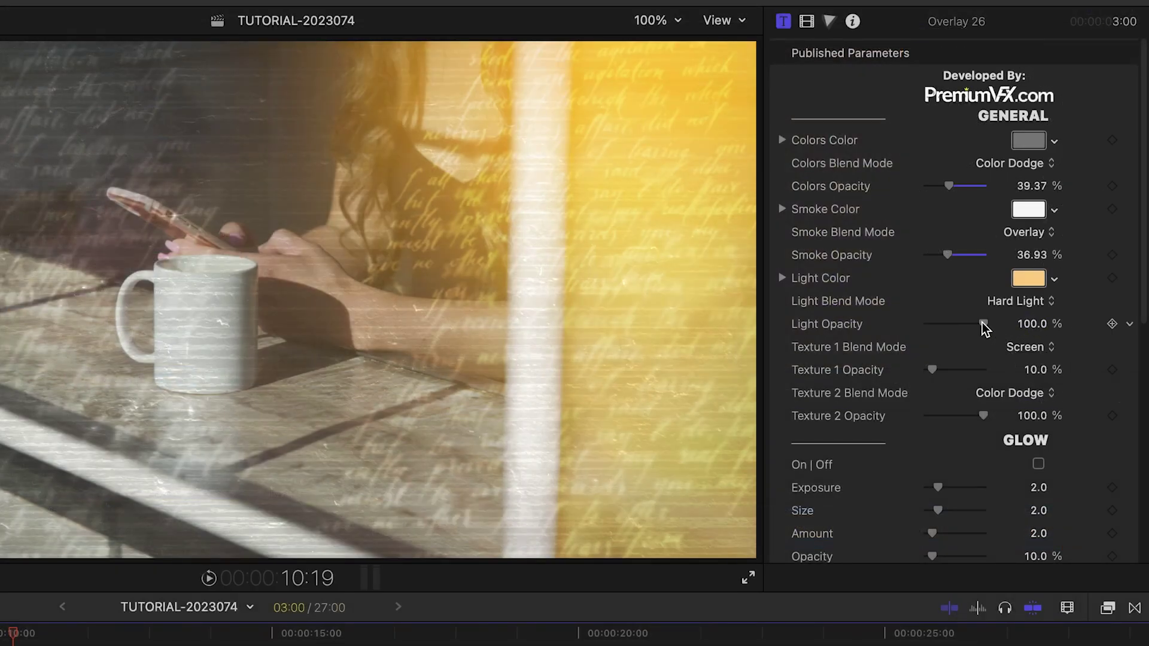
drag(982, 326, 961, 325)
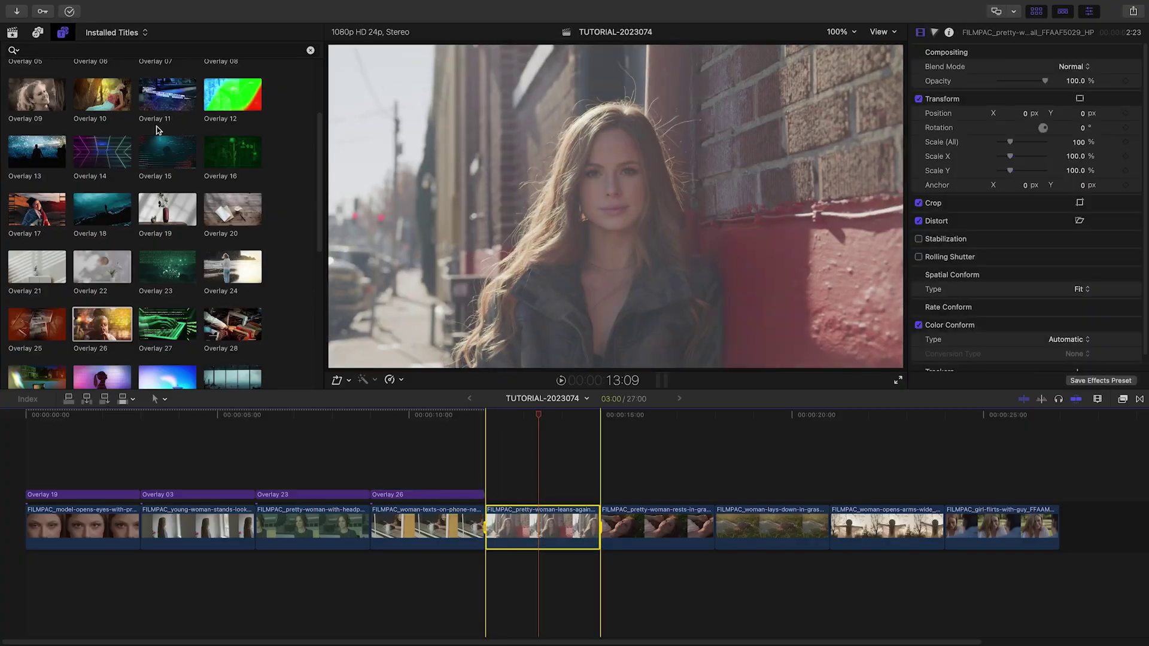
Connect Overlay 12 above the fifth clip and lower its colour opacity to about 62%.
click(232, 94)
key(q)
drag(1047, 164, 1031, 165)
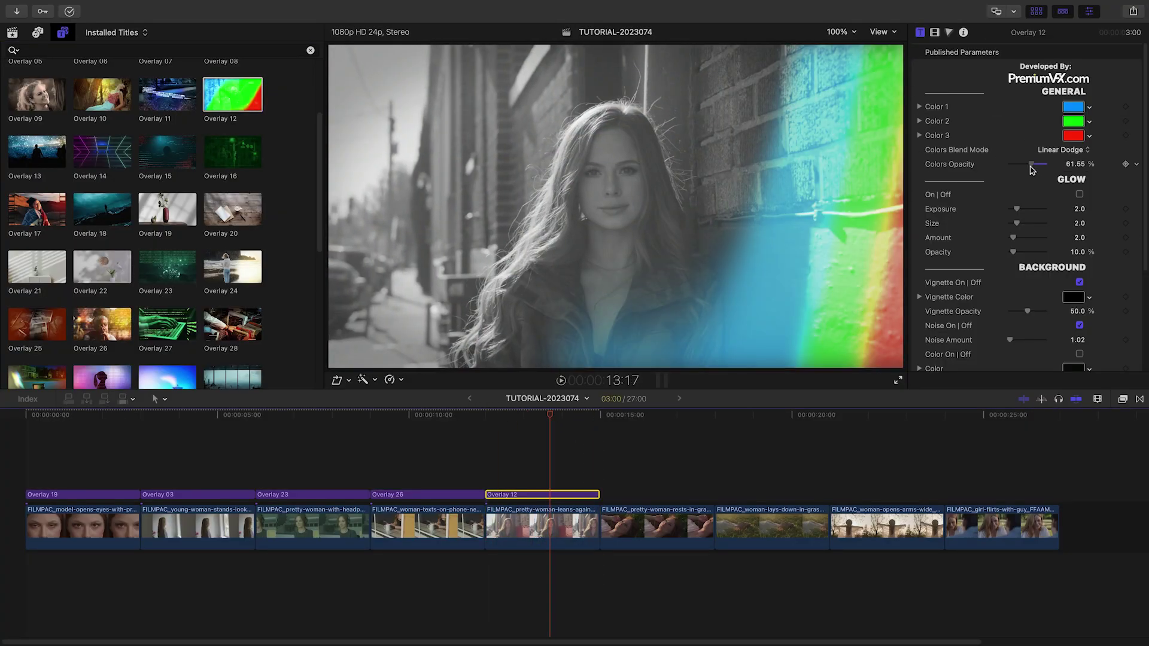
Connect Overlay 31 above the sixth clip and change its shape 1 colour from magenta to orange.
click(658, 526)
scroll(161, 228, down, 5)
click(167, 220)
key(q)
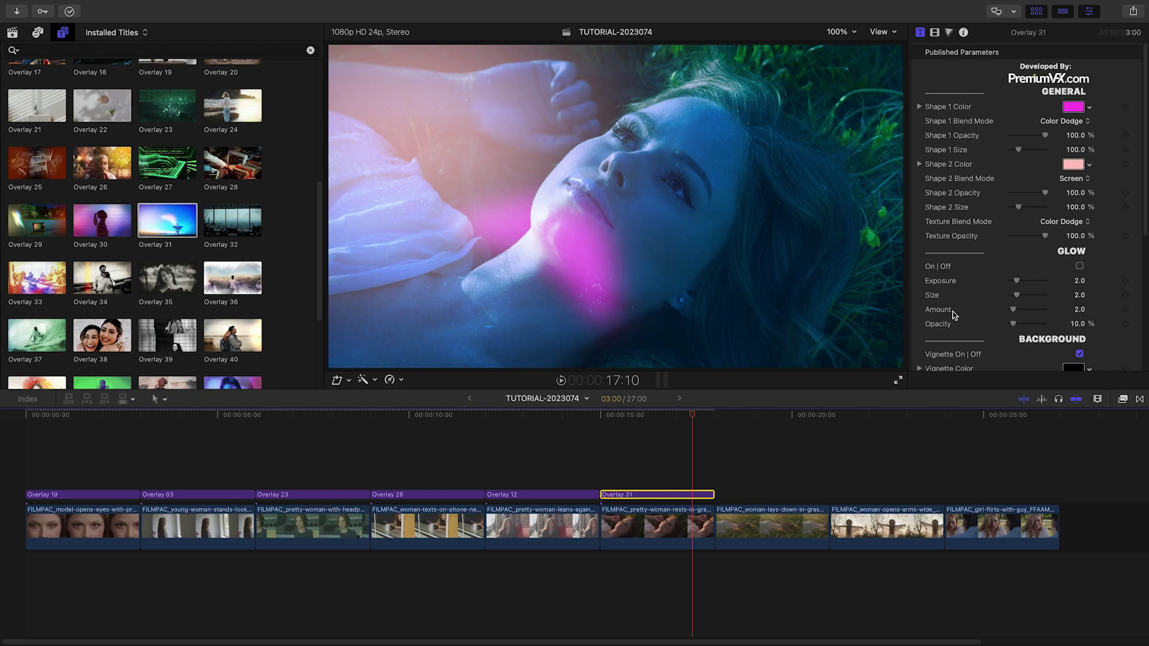
click(1073, 106)
click(829, 140)
click(716, 61)
Connect Overlay 35 above the grass clip and play it back.
click(757, 526)
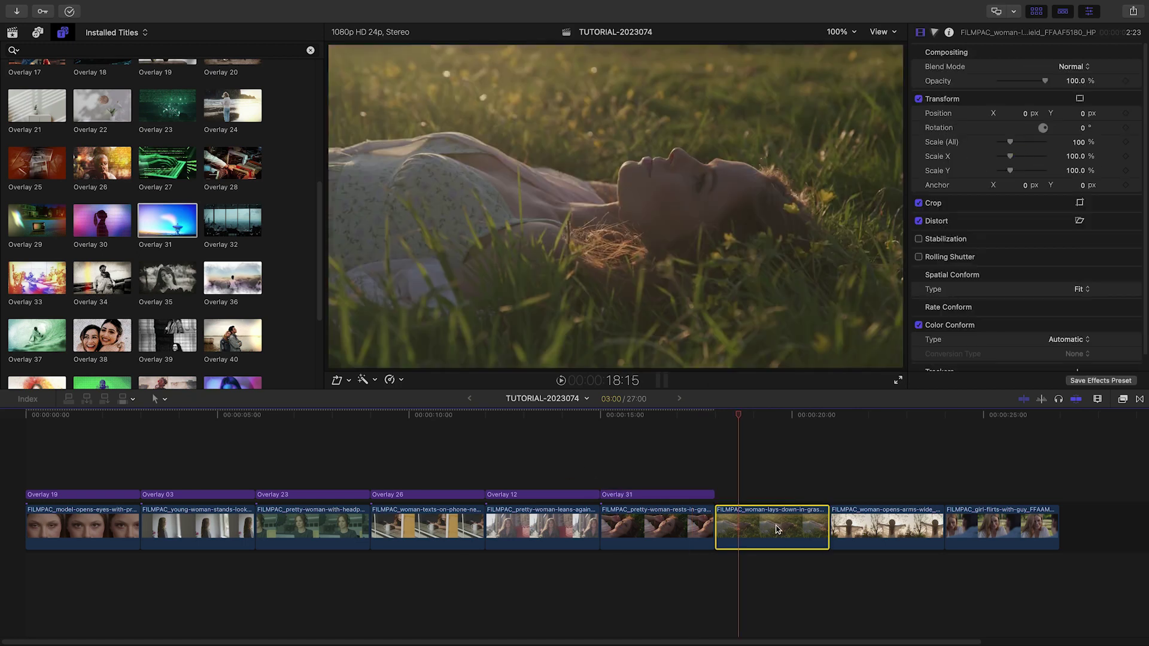
click(167, 277)
key(q)
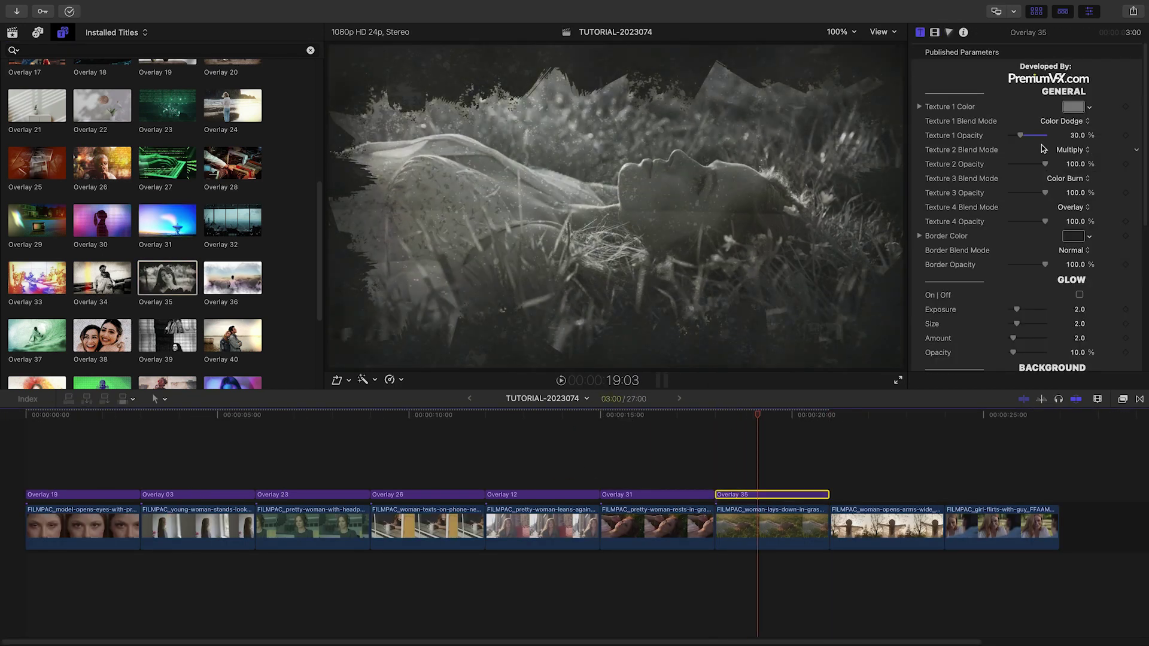
key(space)
Connect Overlay 09 above the arms-open clip.
click(885, 526)
scroll(135, 227, up, 4)
click(36, 135)
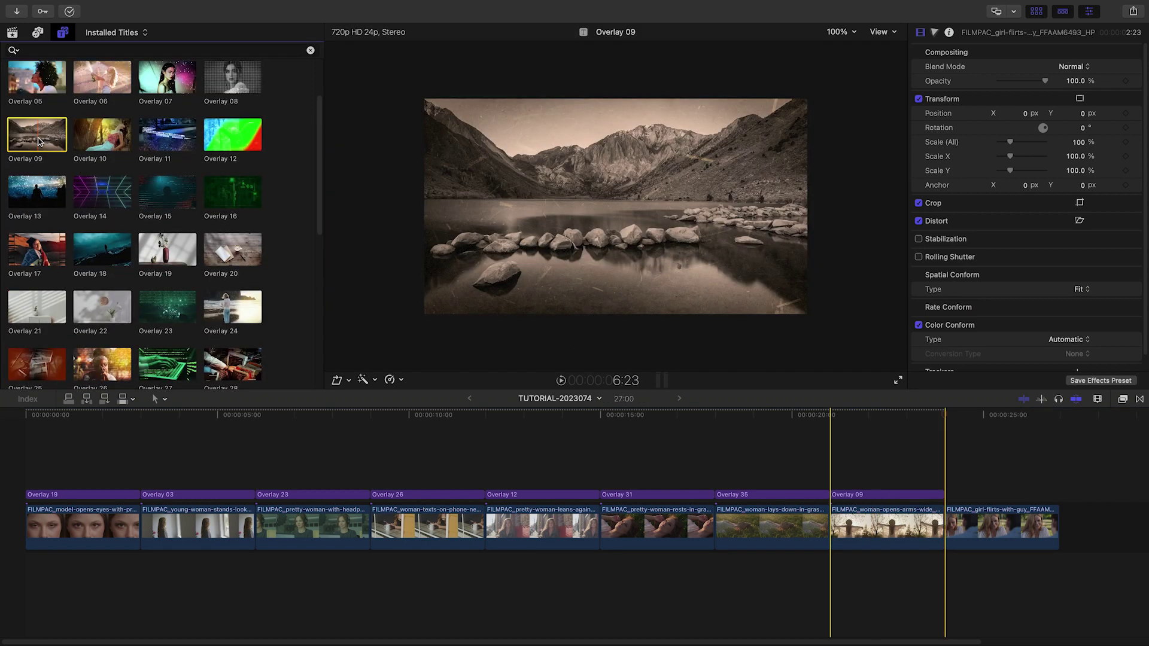
key(q)
Connect Overlay 44 above the last clip and adjust one of its opacity sliders.
click(1007, 527)
scroll(150, 239, down, 5)
click(233, 238)
key(q)
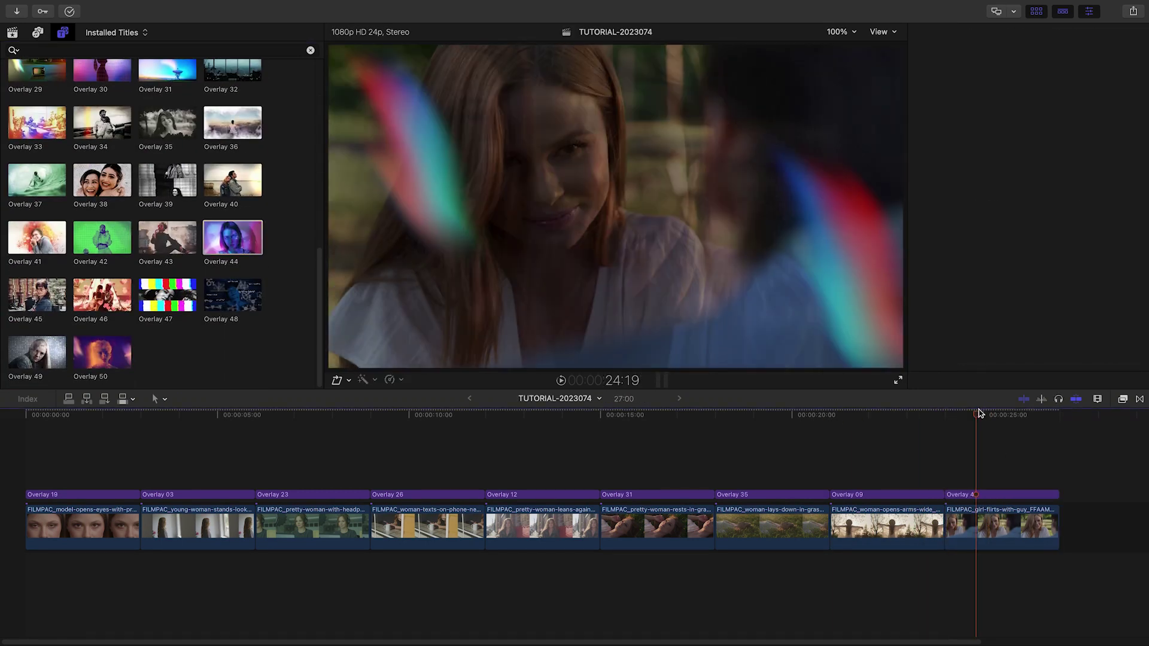
drag(1045, 178, 1010, 184)
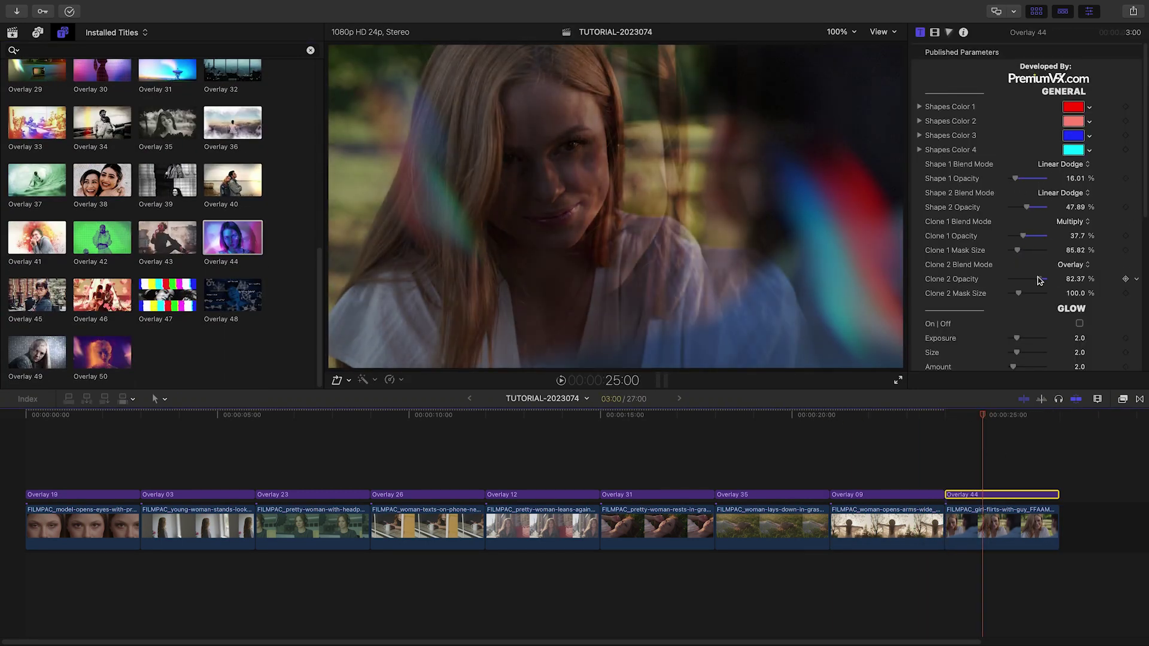